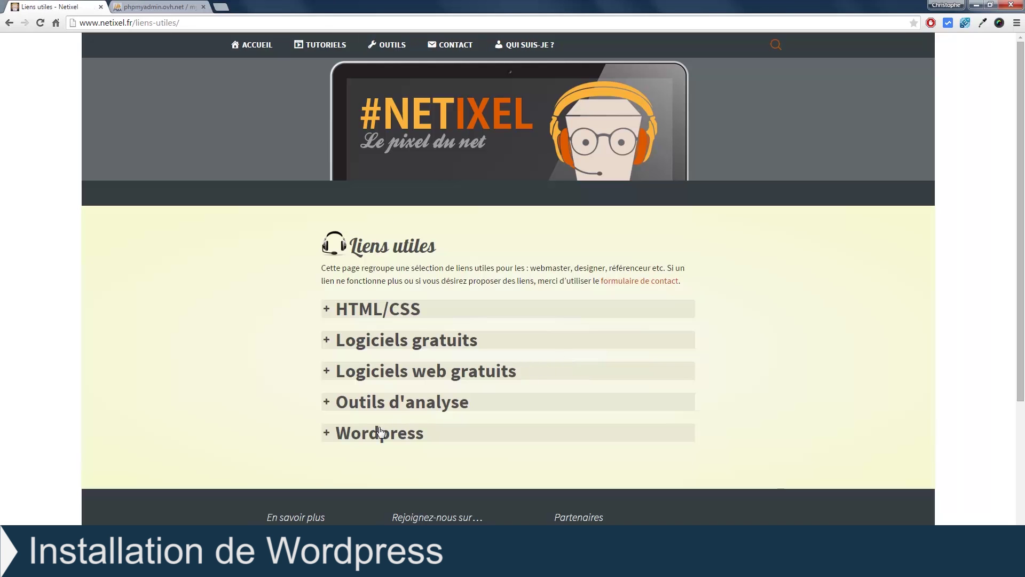
Step: Expand the Wordpress section on the Netixel Liens utiles page
{"action": "left_click", "coordinate": [378, 434]}
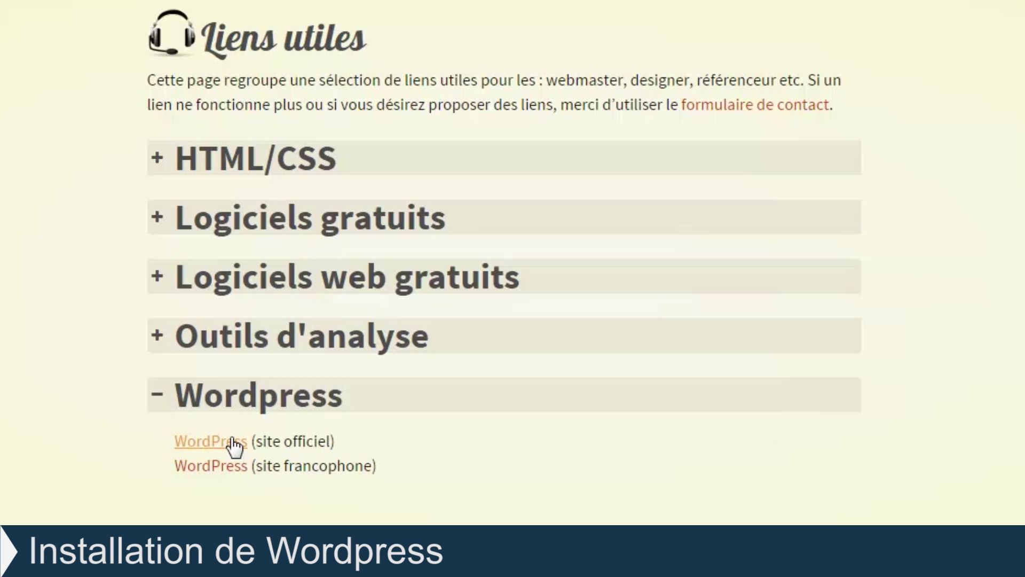
Step: Download wordpress-4.1.1-fr_FR.zip from the official WordPress France site and save it to the Bureau
{"action": "left_click", "coordinate": [234, 441]}
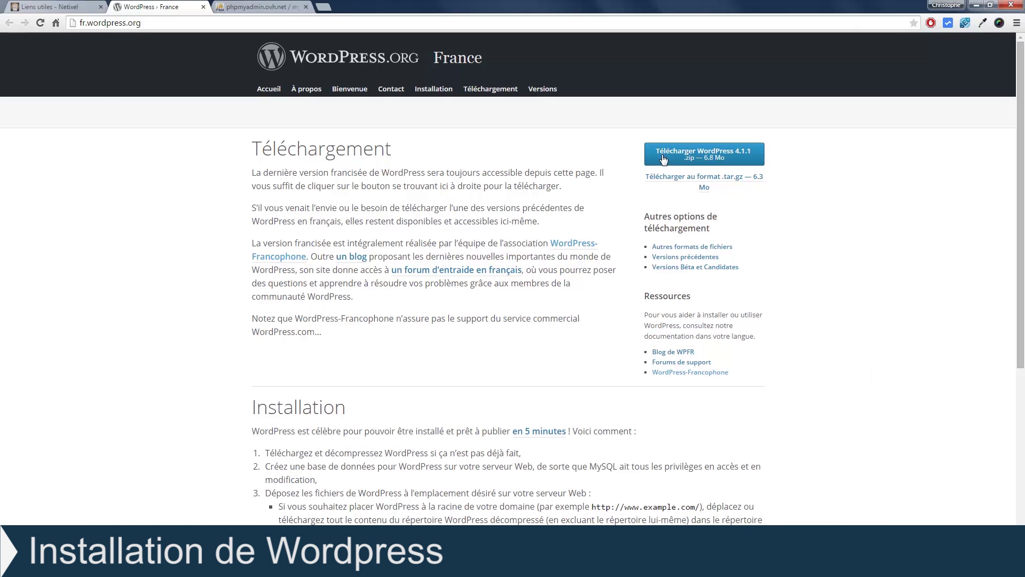
{"action": "left_click", "coordinate": [665, 75]}
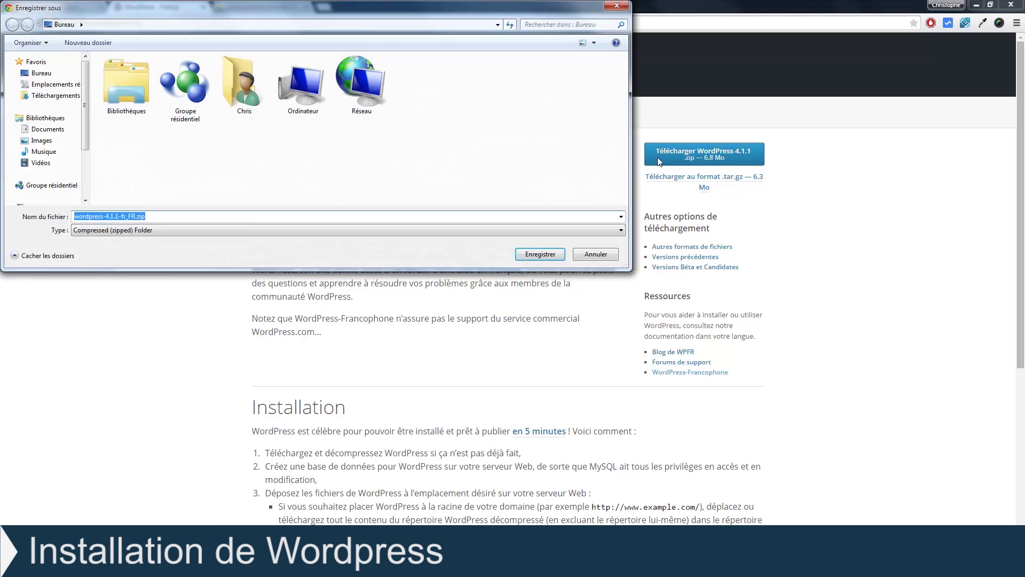
{"action": "left_click", "coordinate": [536, 254]}
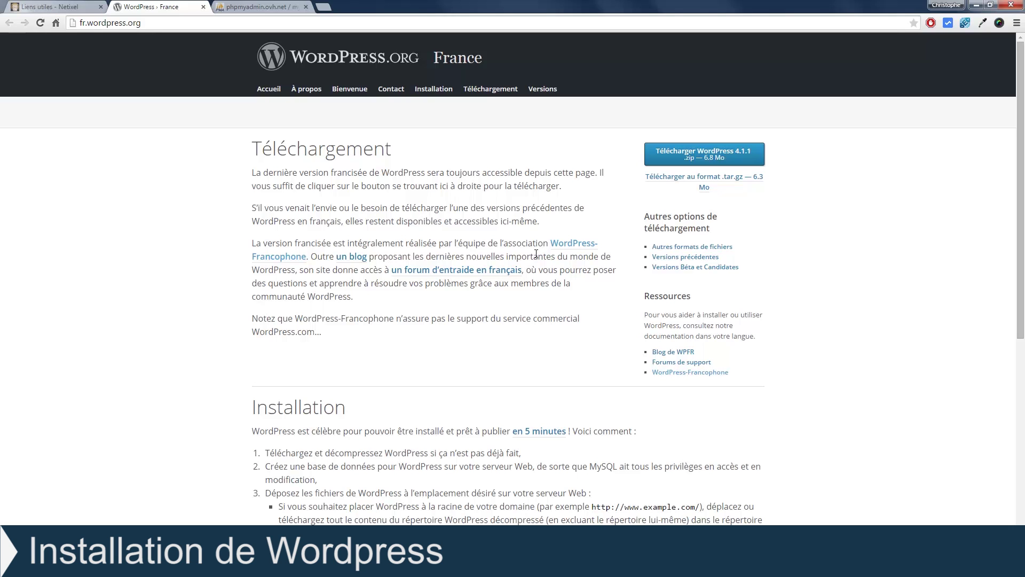
{"action": "key", "text": "super+d"}
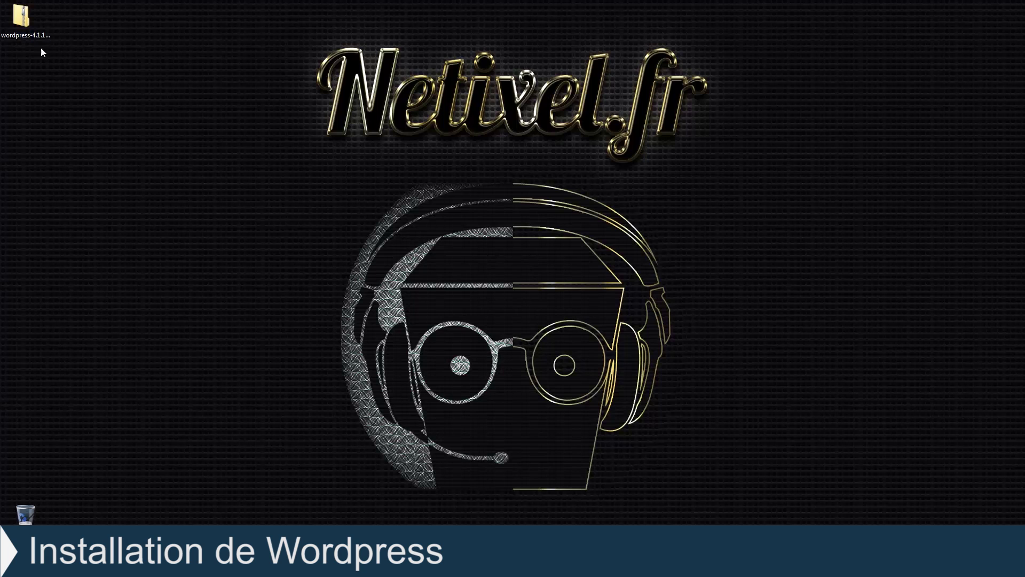
Step: Extract all files from wordpress-4.1.1-fr_FR.zip on the desktop and open the extracted folder
{"action": "right_click", "coordinate": [29, 21]}
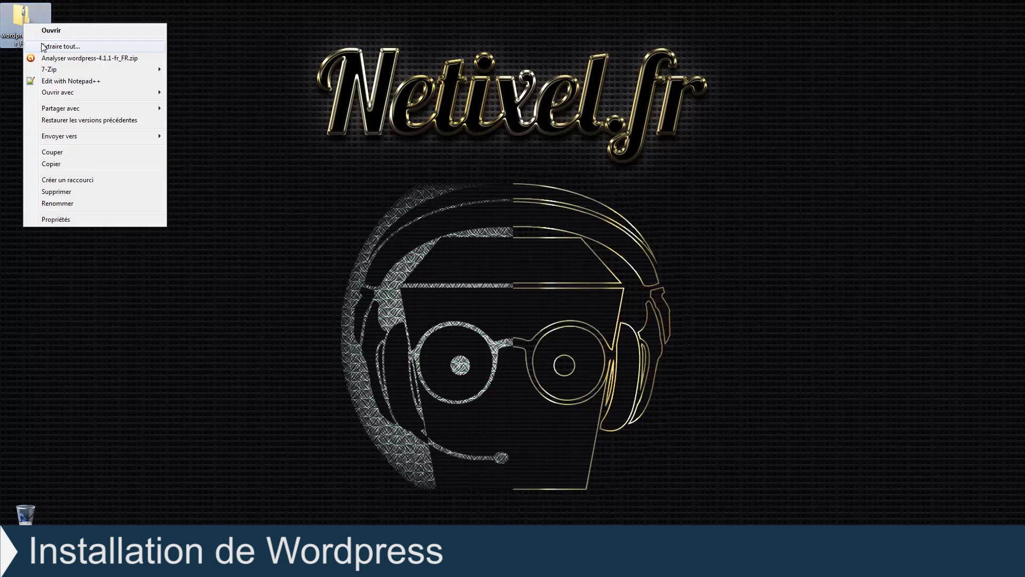
{"action": "left_click", "coordinate": [80, 47]}
{"action": "left_click", "coordinate": [608, 386]}
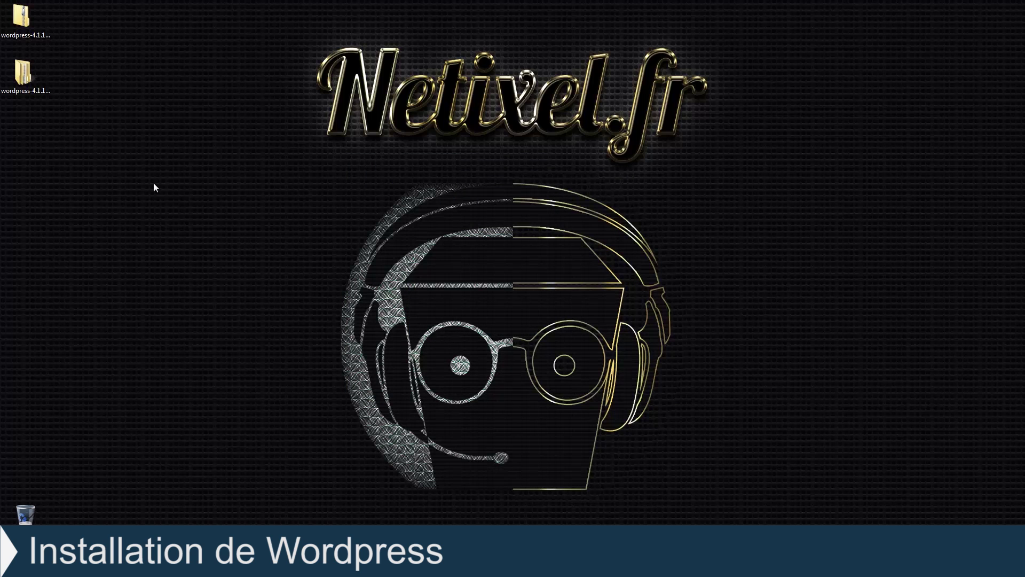
{"action": "double_click", "coordinate": [37, 87]}
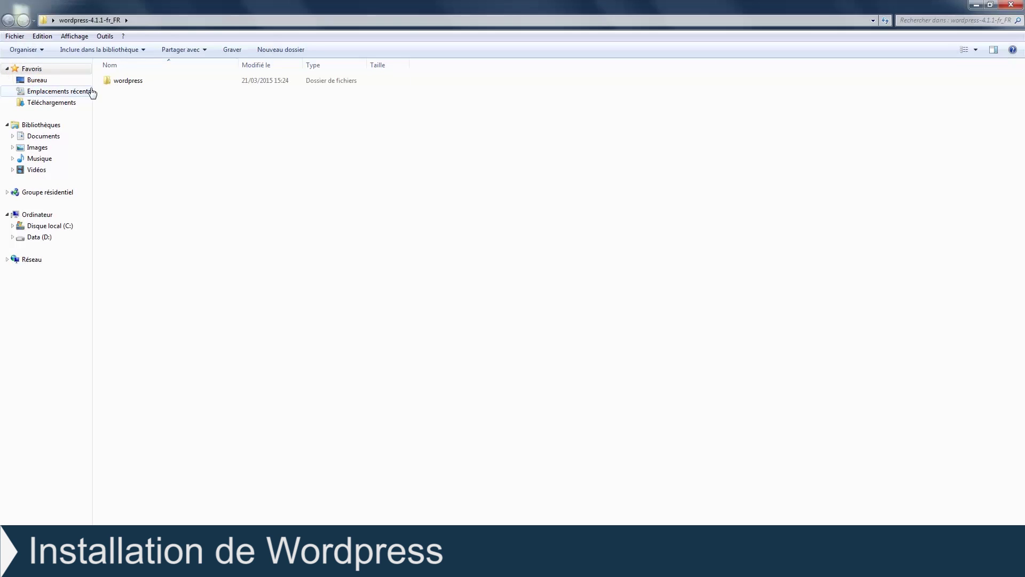
Step: Open the wordpress subfolder to review its files, then bring FileZilla to the front
{"action": "double_click", "coordinate": [133, 81]}
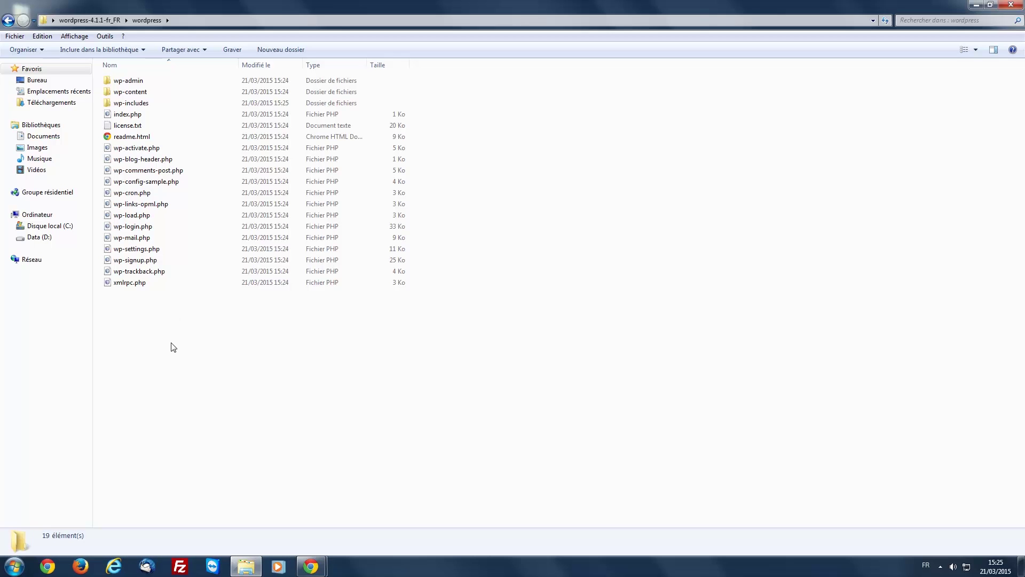
{"action": "left_click", "coordinate": [179, 566]}
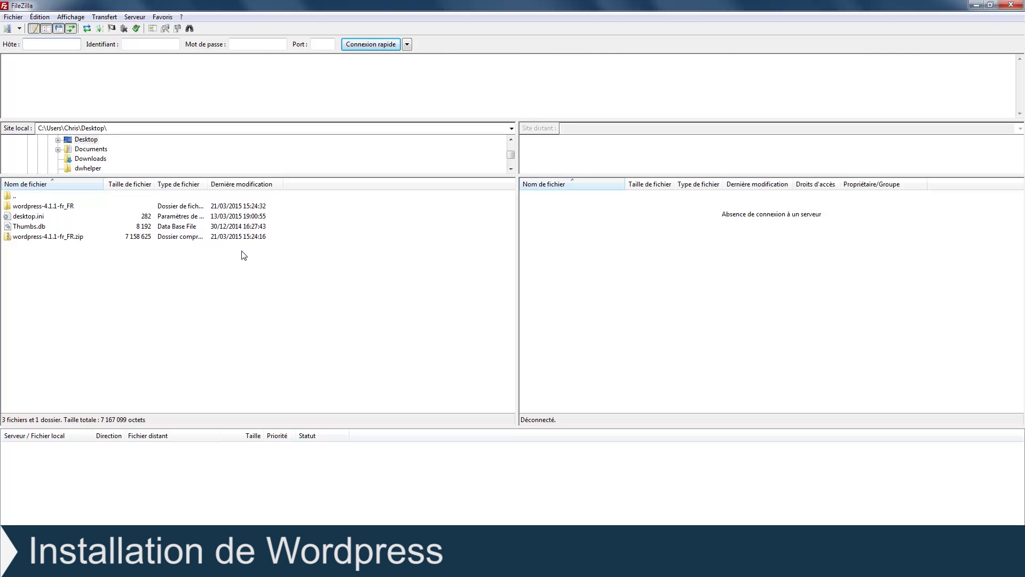
Step: Connect to the Netixel Labo server and browse locally into wordpress-4.1.1-fr_FR/wordpress
{"action": "left_click", "coordinate": [19, 29]}
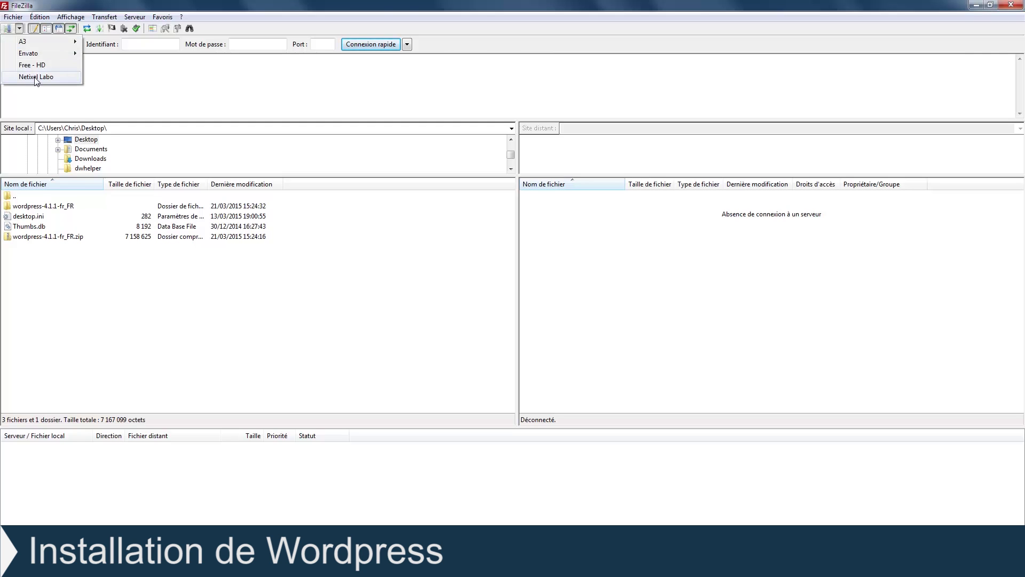
{"action": "left_click", "coordinate": [36, 78]}
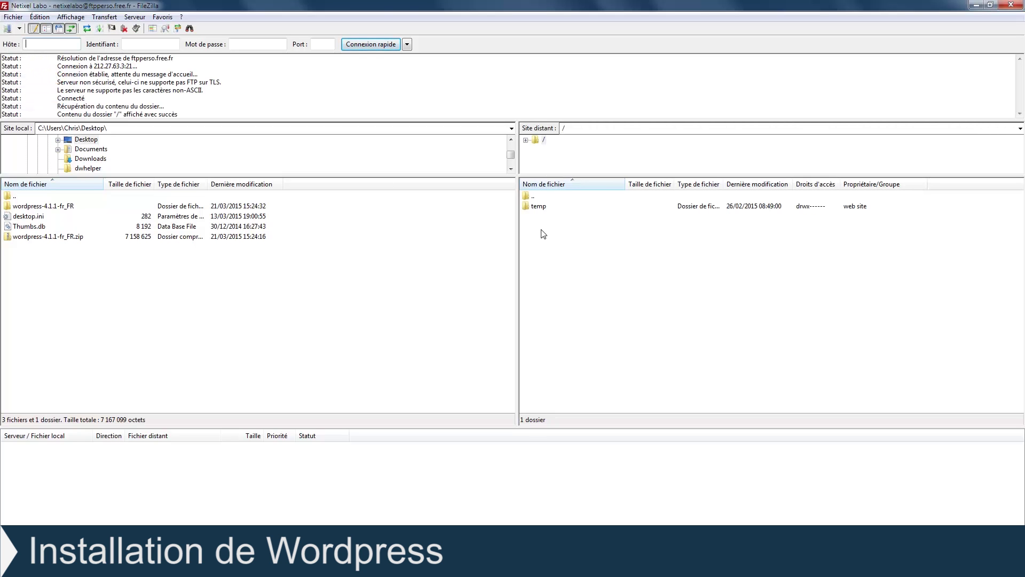
{"action": "left_click", "coordinate": [65, 207]}
{"action": "mouse_move", "coordinate": [64, 208]}
{"action": "left_mouse_down"}
{"action": "mouse_move", "coordinate": [227, 210]}
{"action": "mouse_move", "coordinate": [610, 255]}
{"action": "mouse_move", "coordinate": [77, 206]}
{"action": "left_mouse_up"}
{"action": "double_click", "coordinate": [56, 208]}
{"action": "left_click", "coordinate": [54, 205]}
{"action": "double_click", "coordinate": [32, 207]}
Step: Select all the WordPress files and folders and upload them to the server root
{"action": "left_click_drag", "start_coordinate": [52, 404], "coordinate": [19, 212]}
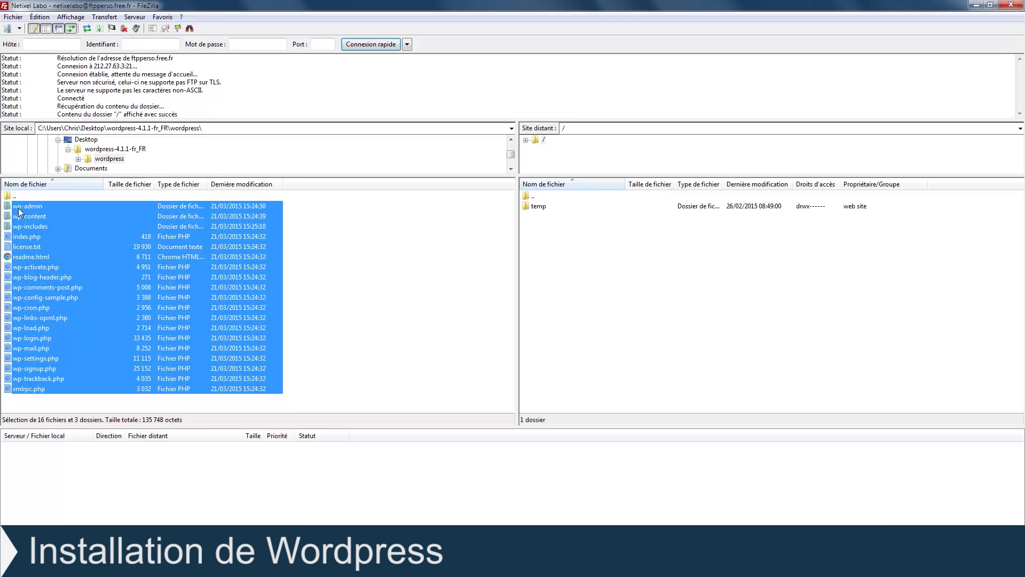
{"action": "left_click_drag", "start_coordinate": [41, 205], "coordinate": [60, 232]}
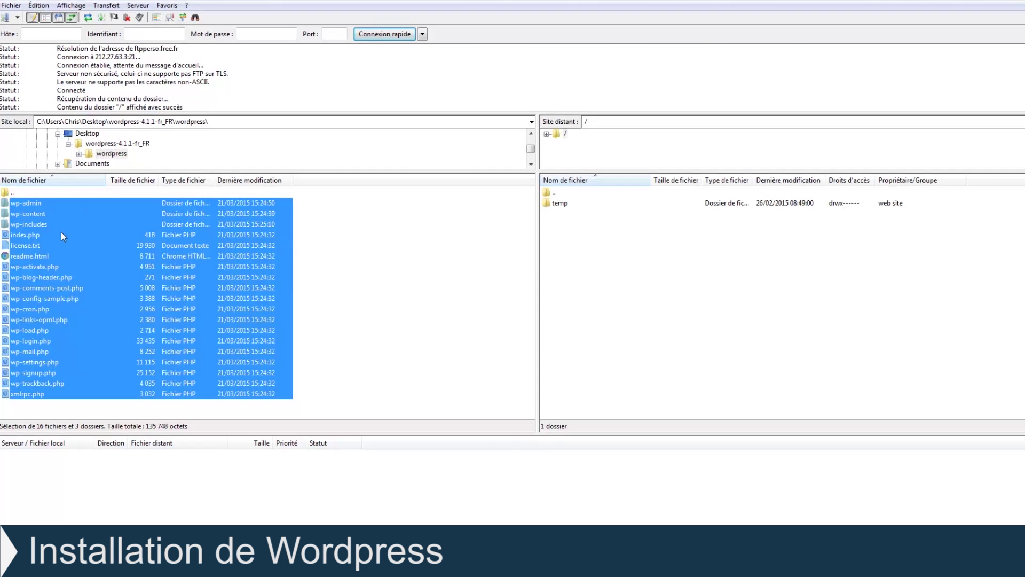
{"action": "right_click", "coordinate": [47, 221]}
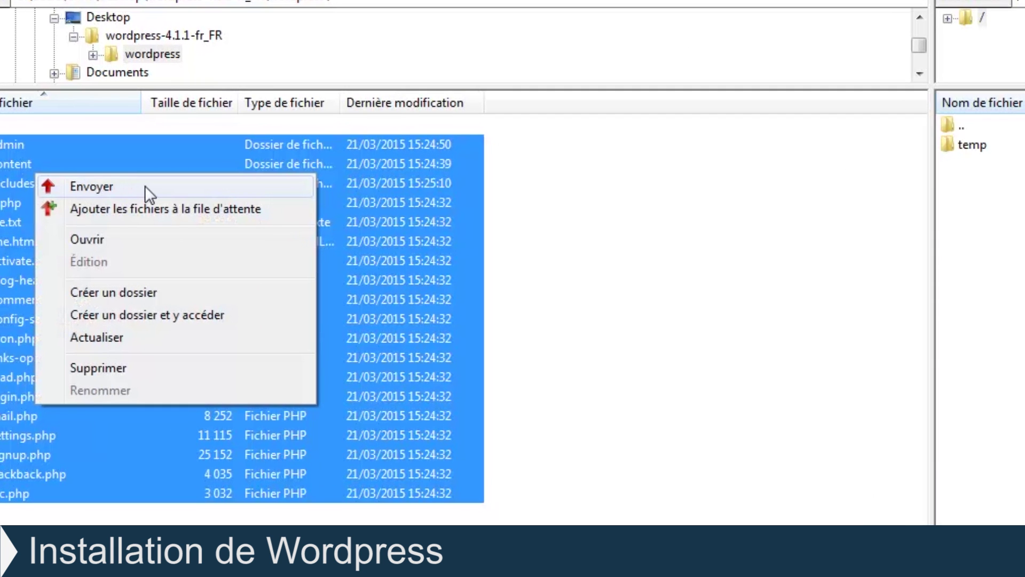
{"action": "left_click", "coordinate": [145, 185]}
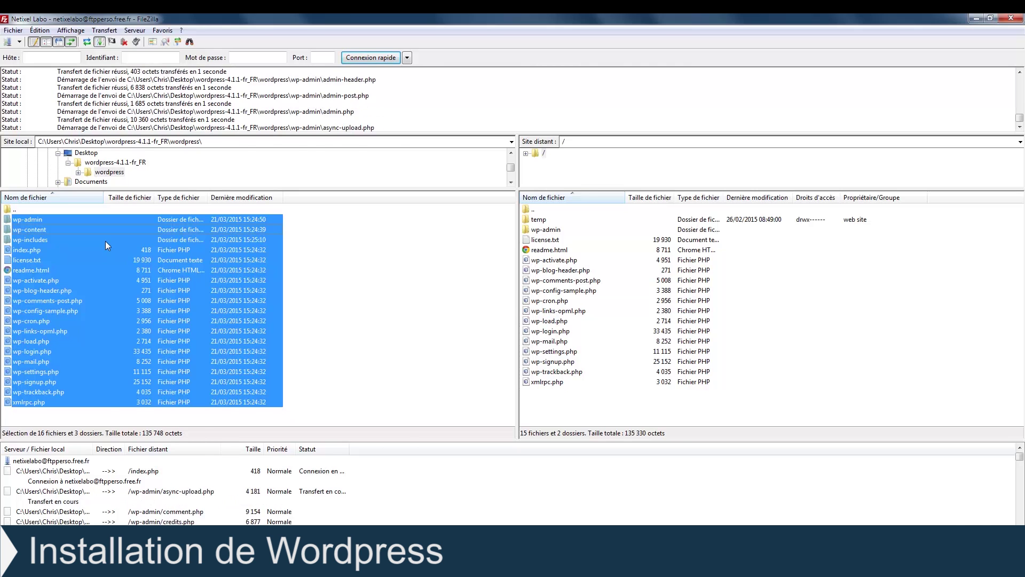
{"action": "key", "text": "super+Tab"}
{"action": "key", "text": "super+Tab"}
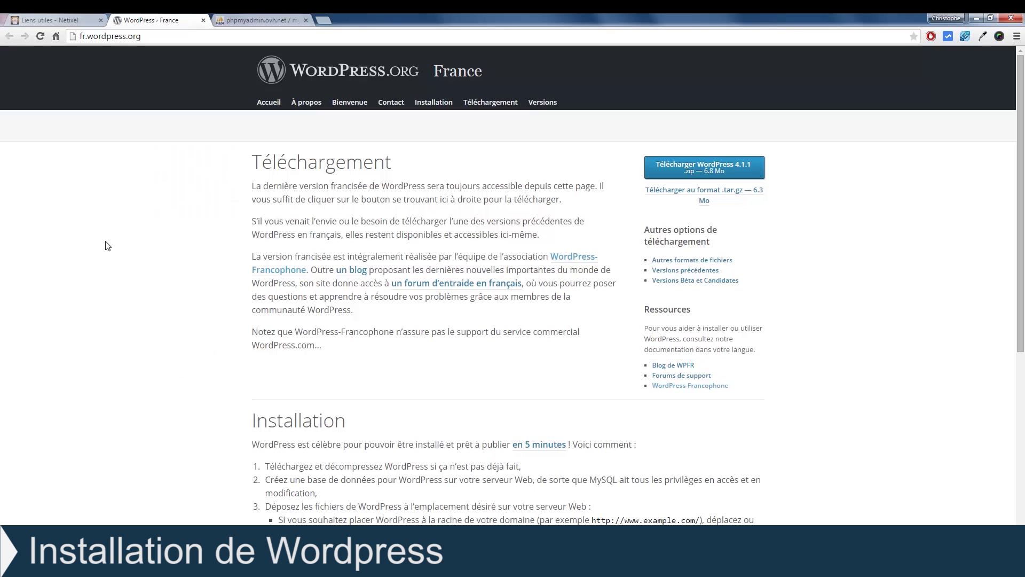
Step: Replace liens-utiles/ with netixelabo in the address to load the WordPress setup, then view phpMyAdmin
{"action": "left_click", "coordinate": [53, 21]}
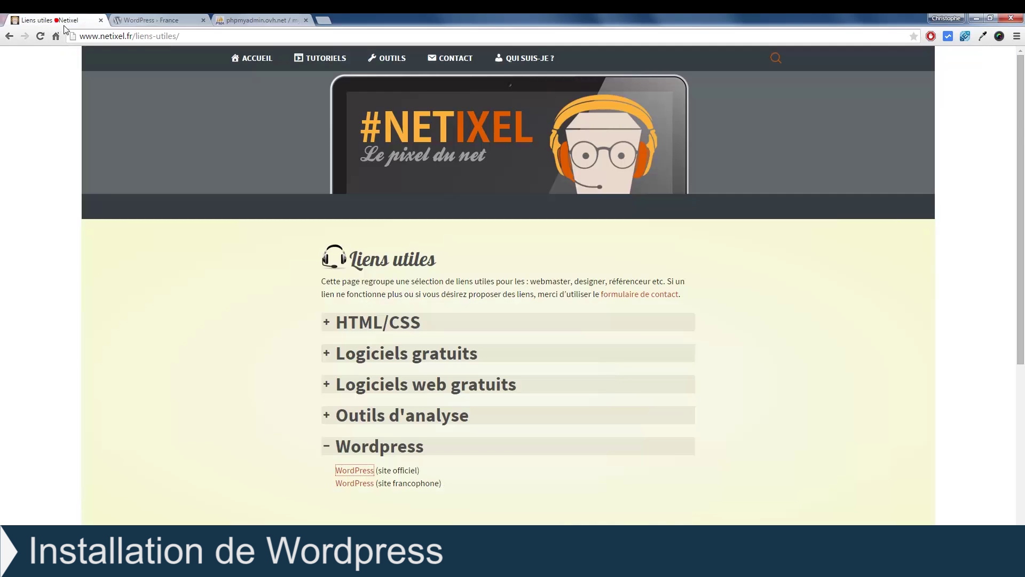
{"action": "left_click_drag", "start_coordinate": [136, 36], "coordinate": [180, 36]}
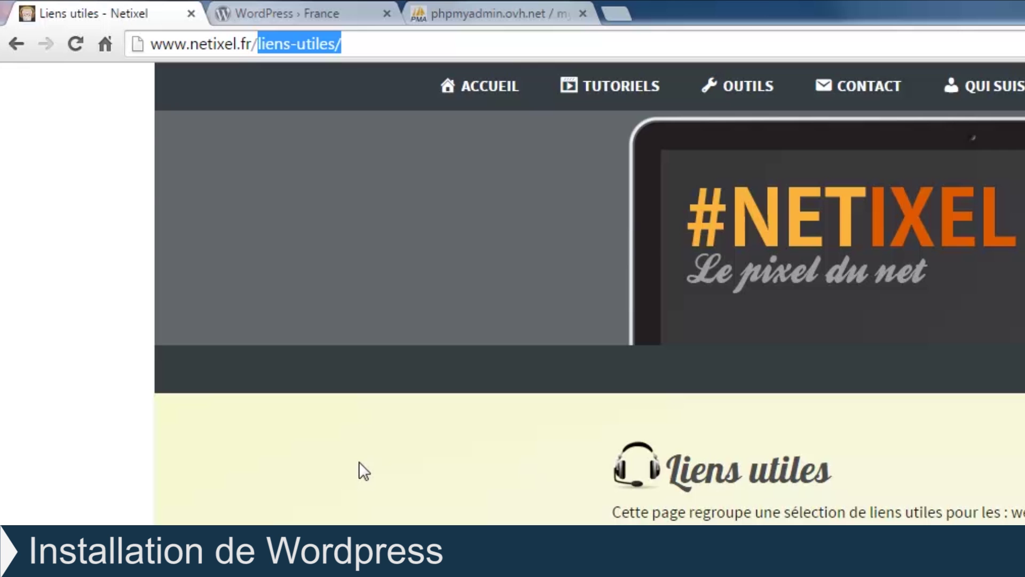
{"action": "type", "text": "netixelabo"}
{"action": "key", "text": "Return"}
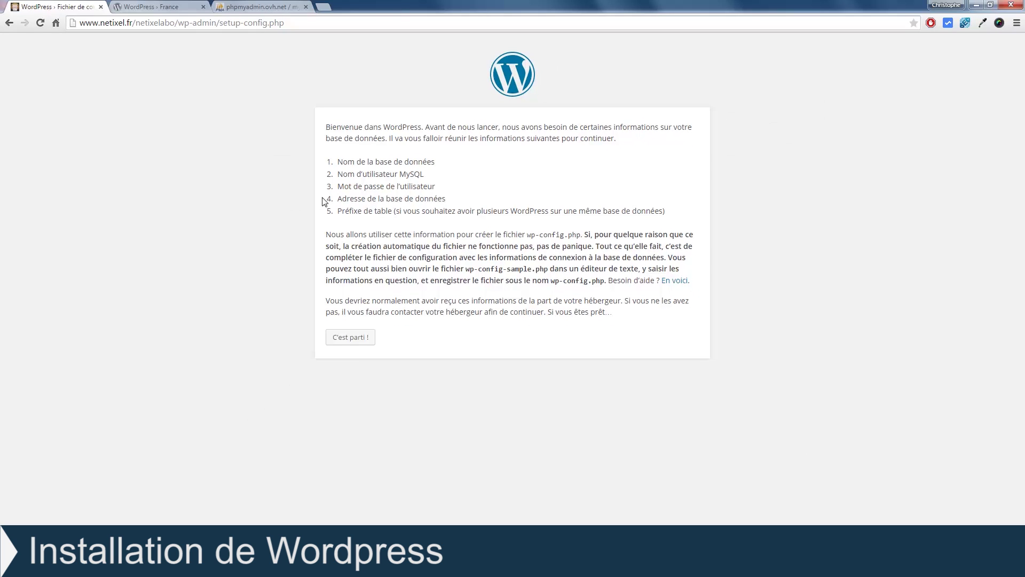
{"action": "left_click", "coordinate": [257, 8]}
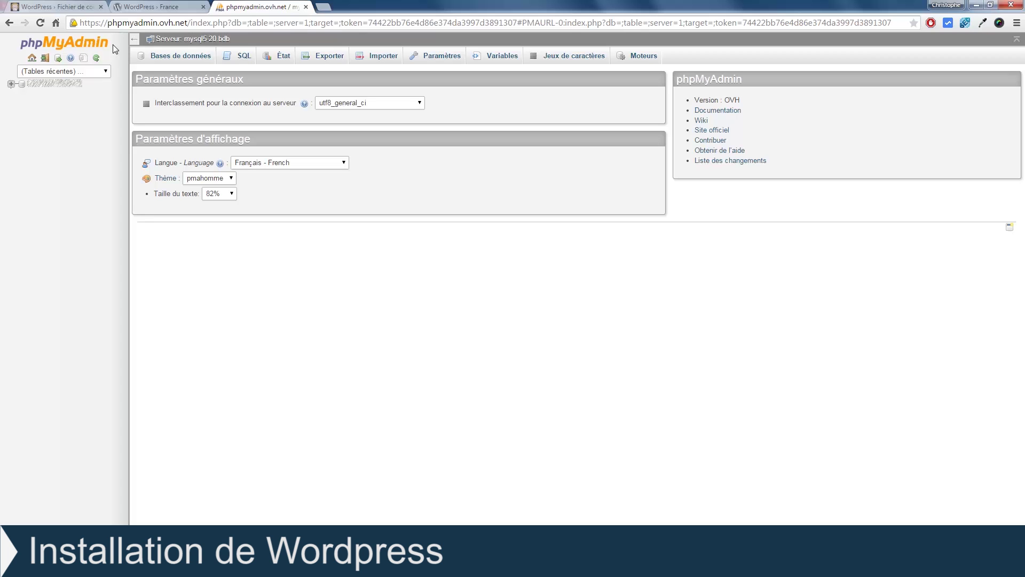
Step: Return to the WordPress setup-config page and start the database configuration
{"action": "left_click", "coordinate": [119, 5]}
{"action": "left_click", "coordinate": [88, 5]}
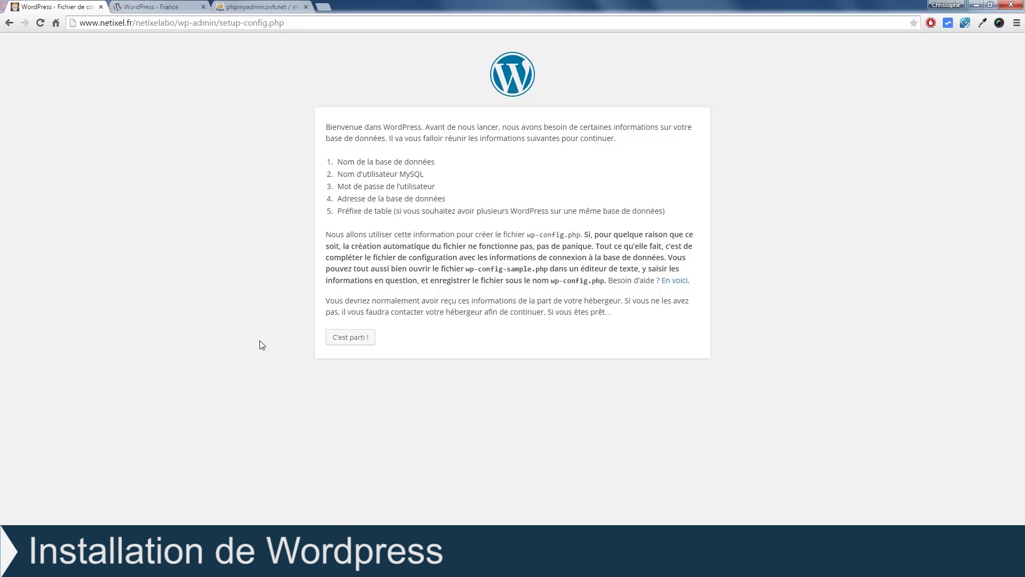
{"action": "left_click", "coordinate": [348, 342]}
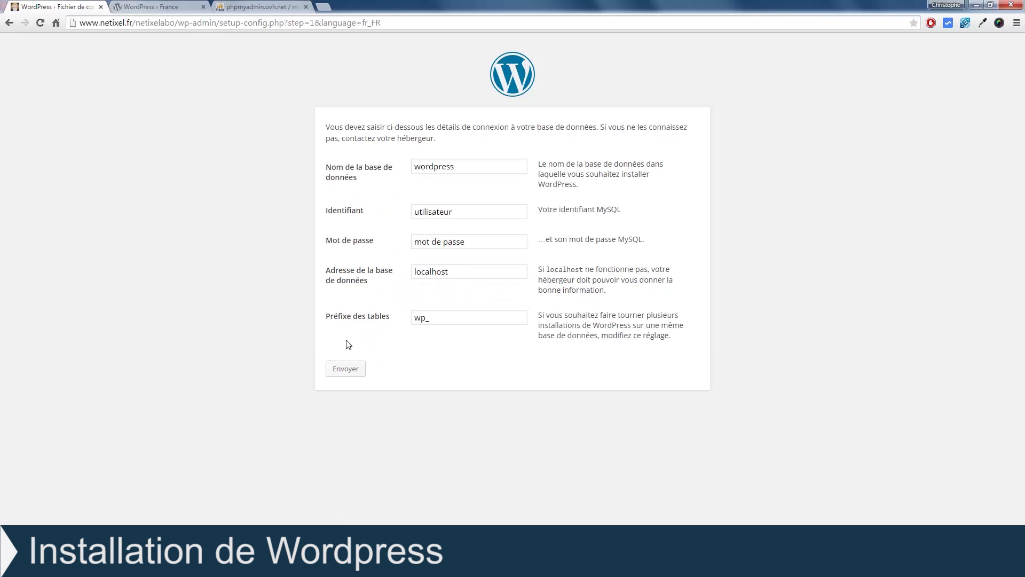
Step: Fill in the database name, the database username and the password
{"action": "left_click", "coordinate": [460, 165]}
{"action": "double_click", "coordinate": [453, 166]}
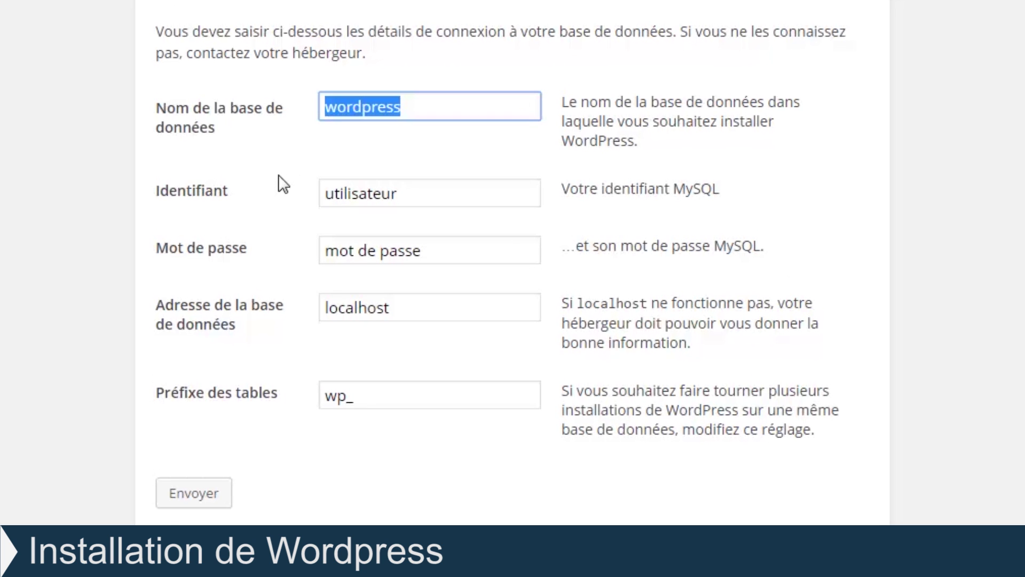
{"action": "type", "text": "ino"}
{"action": "key", "text": "Tab"}
{"action": "type", "text": "i"}
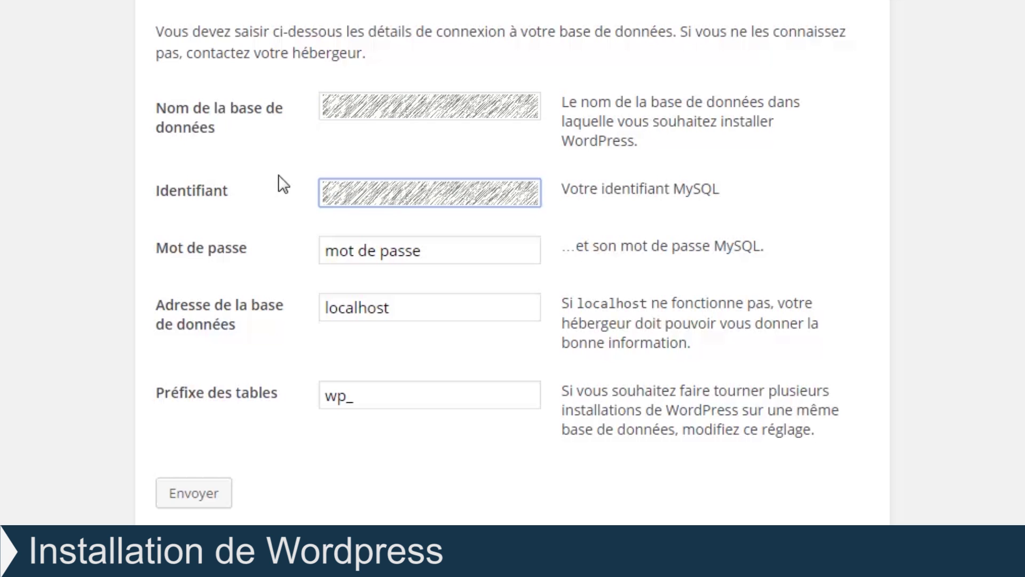
{"action": "key", "text": "Tab"}
{"action": "type", "text": "root"}
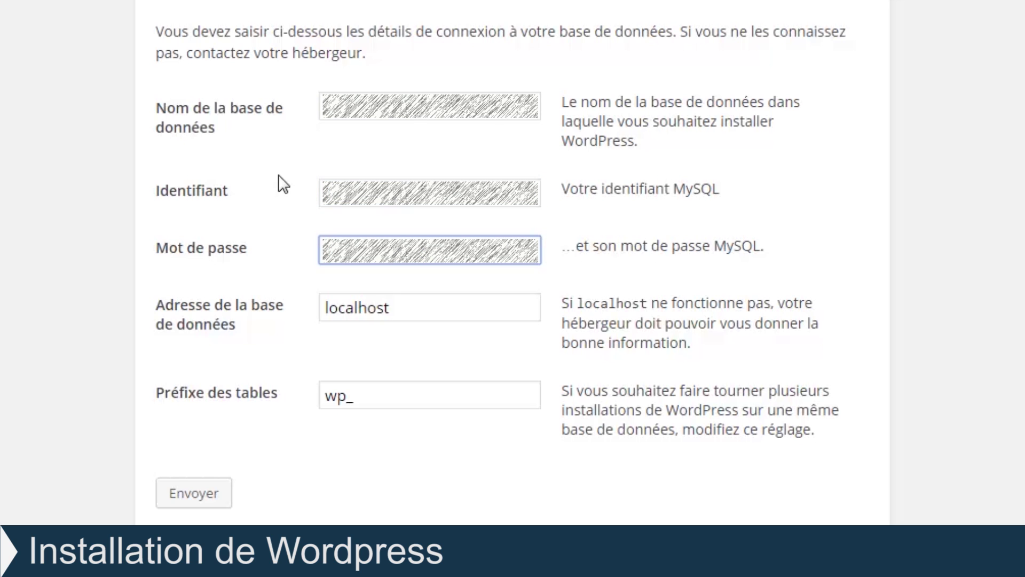
{"action": "key", "text": "Tab"}
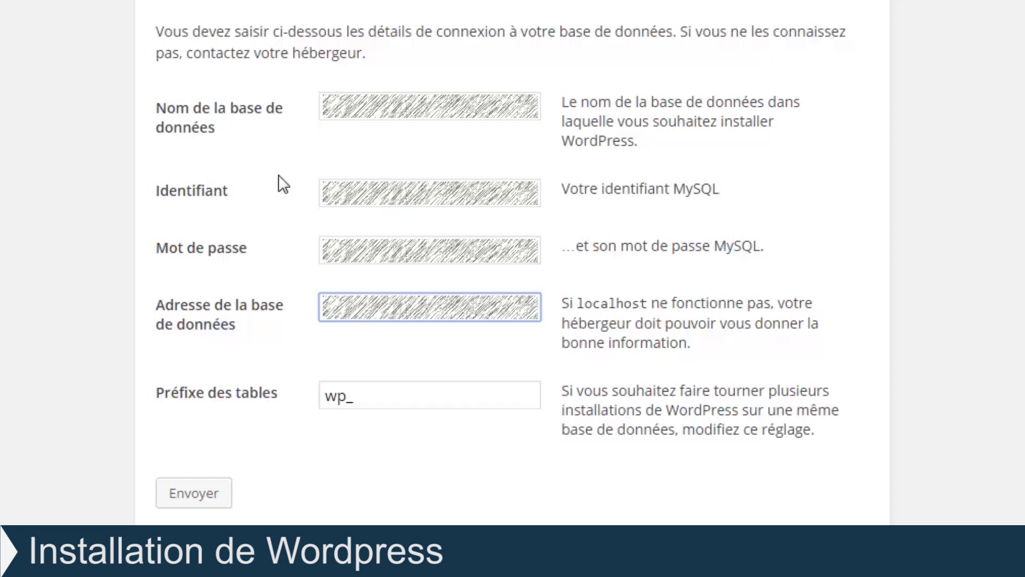
Step: Change the table prefix from wp_ to aaa_
{"action": "key", "text": "Tab"}
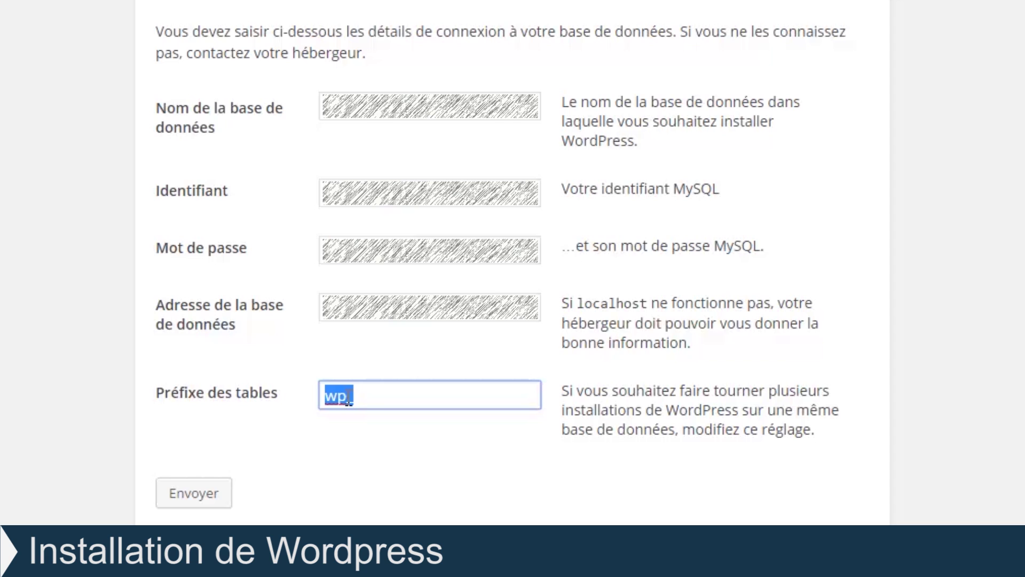
{"action": "left_click_drag", "start_coordinate": [346, 397], "coordinate": [326, 396]}
{"action": "type", "text": "aaa_"}
{"action": "left_click_drag", "start_coordinate": [360, 401], "coordinate": [351, 401]}
{"action": "left_click", "coordinate": [348, 438]}
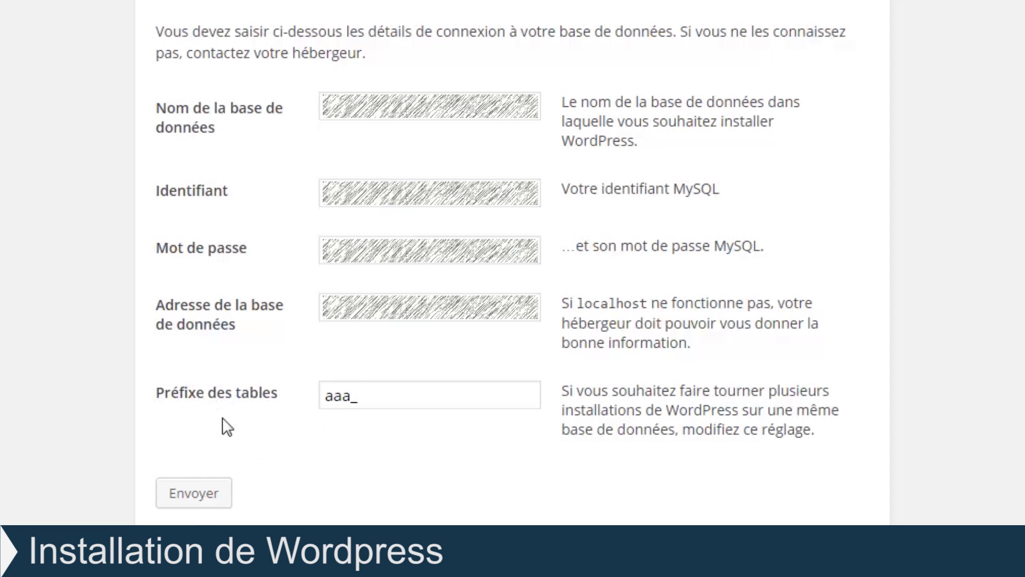
Step: Submit the database form with Envoyer and choose 'Lancer l'installation'
{"action": "left_click", "coordinate": [199, 501]}
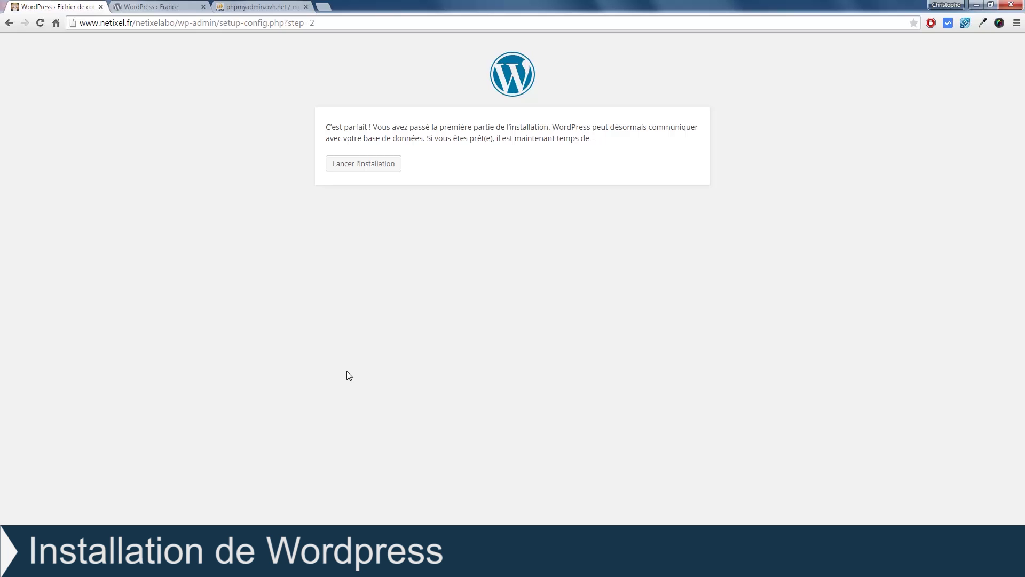
{"action": "left_click", "coordinate": [359, 165]}
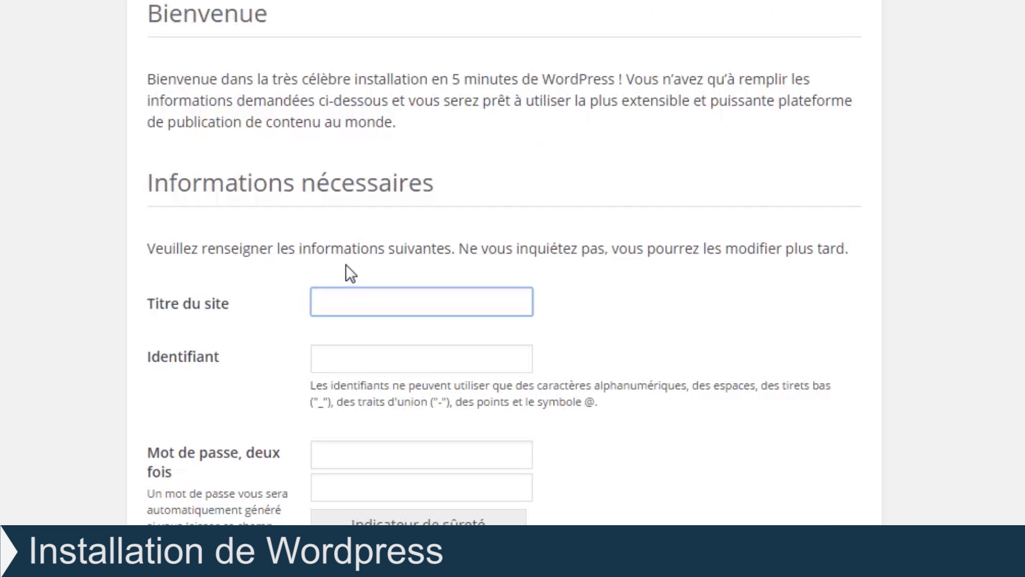
Step: Enter 'Netixel Labo' as the site title and type the administrator username
{"action": "type", "text": "Netixel Labo"}
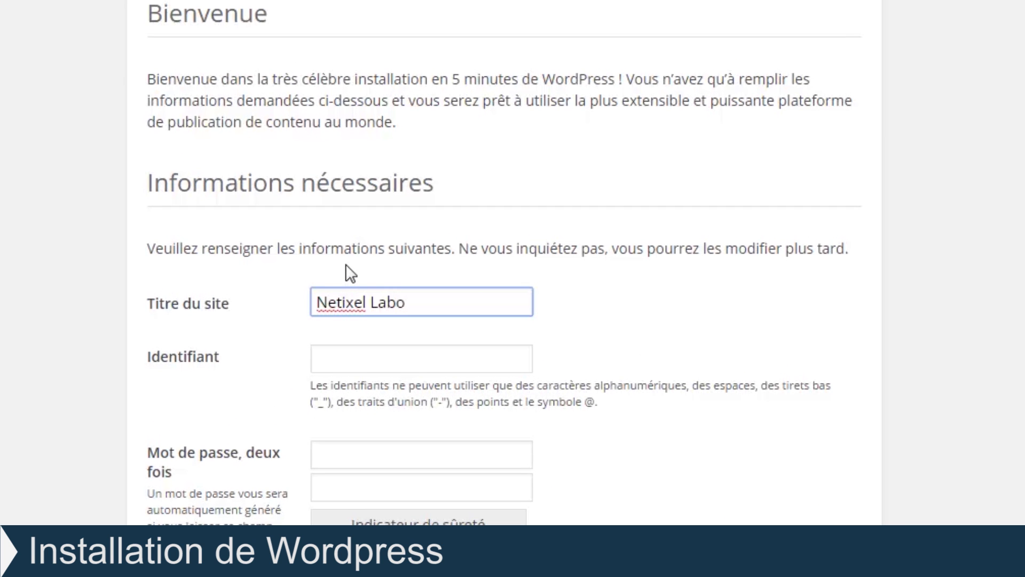
{"action": "left_click", "coordinate": [338, 351]}
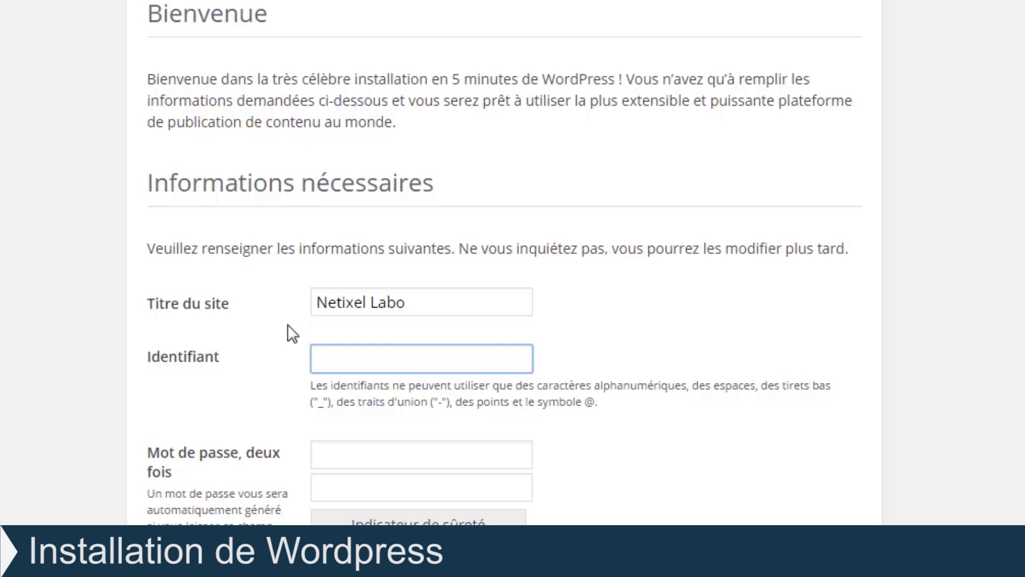
{"action": "type", "text": "netixeladministrateur"}
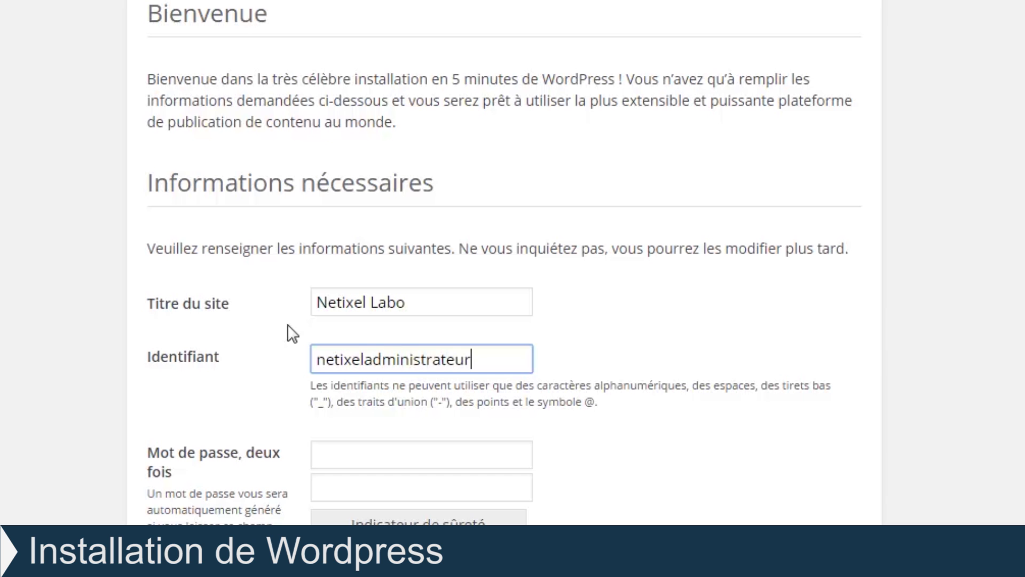
{"action": "key", "text": "Tab"}
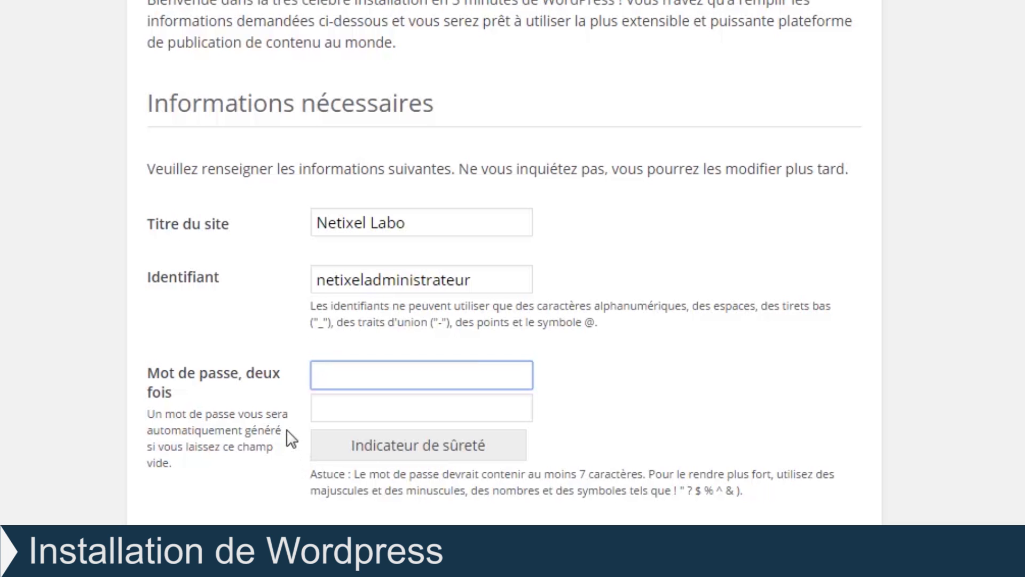
Step: Enter the administrator password and confirm it in the second 'Mot de passe' field
{"action": "type", "text": "••••••"}
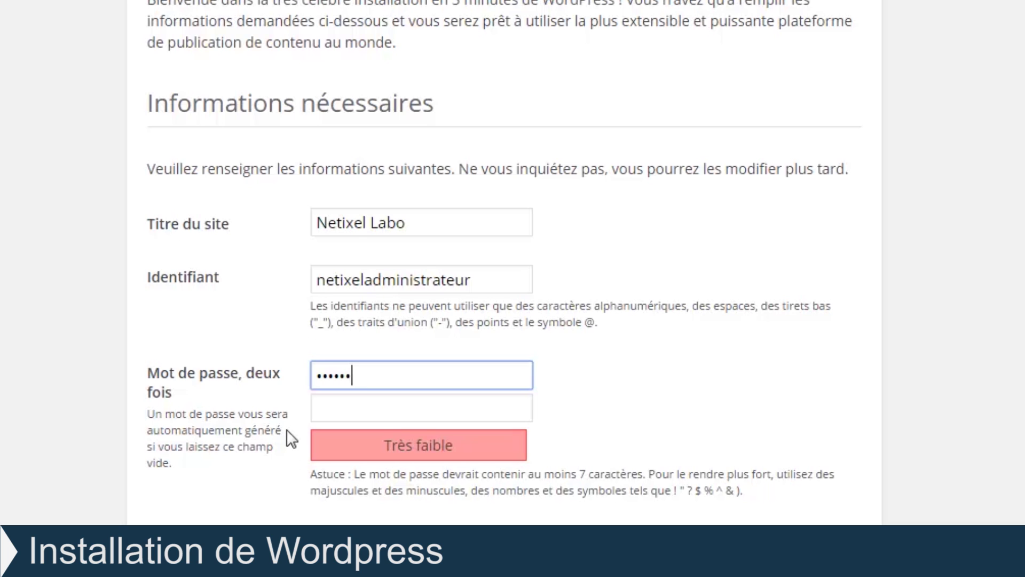
{"action": "left_click", "coordinate": [320, 408]}
{"action": "type", "text": "••••••"}
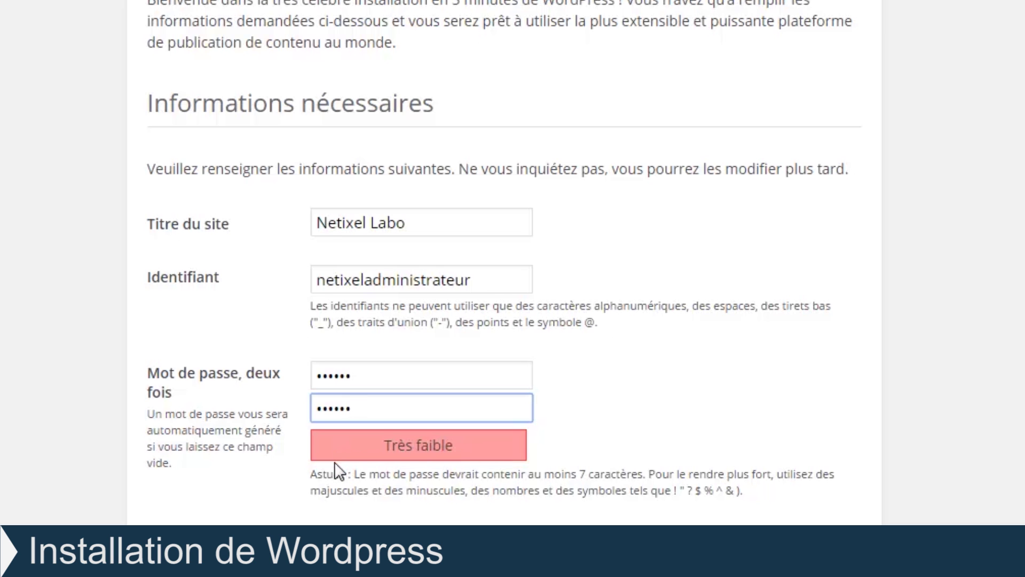
Step: Fill in the administrator's contact e-mail address and launch the WordPress installation
{"action": "scroll", "coordinate": [335, 459], "scroll_direction": "down", "scroll_amount": 3}
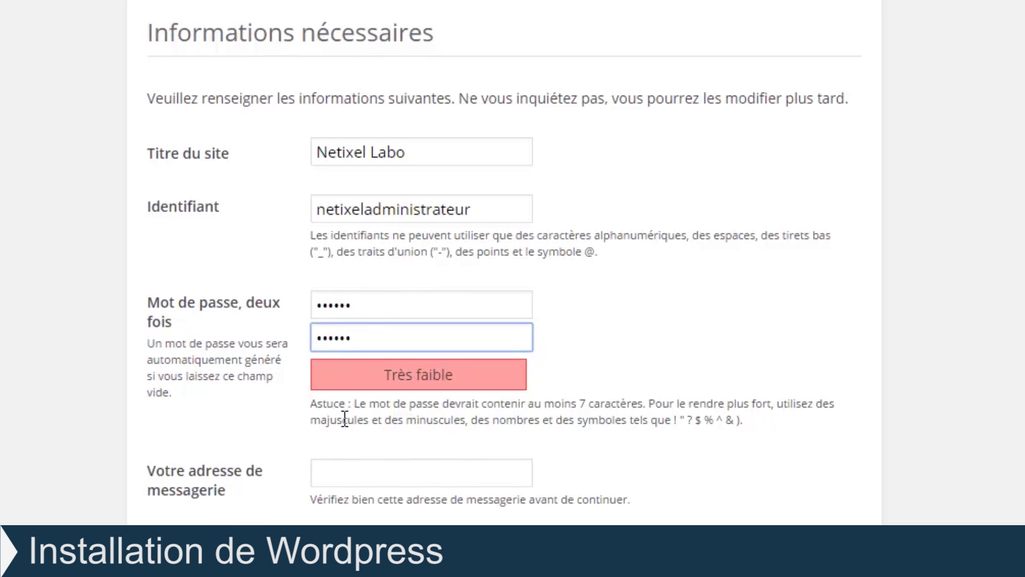
{"action": "scroll", "coordinate": [344, 418], "scroll_direction": "down", "scroll_amount": 3}
{"action": "left_click", "coordinate": [339, 402]}
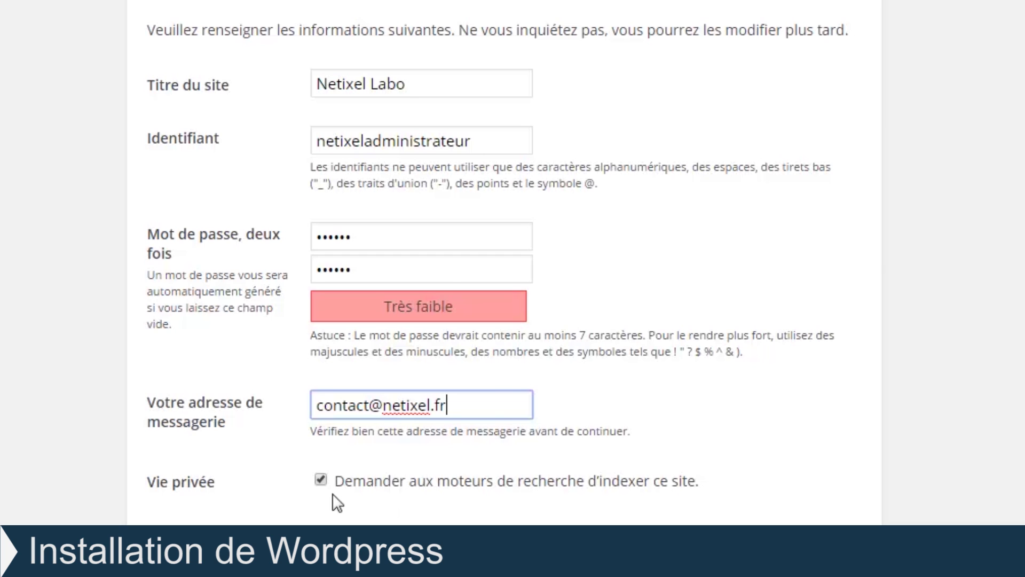
{"action": "scroll", "coordinate": [337, 503], "scroll_direction": "down", "scroll_amount": 1}
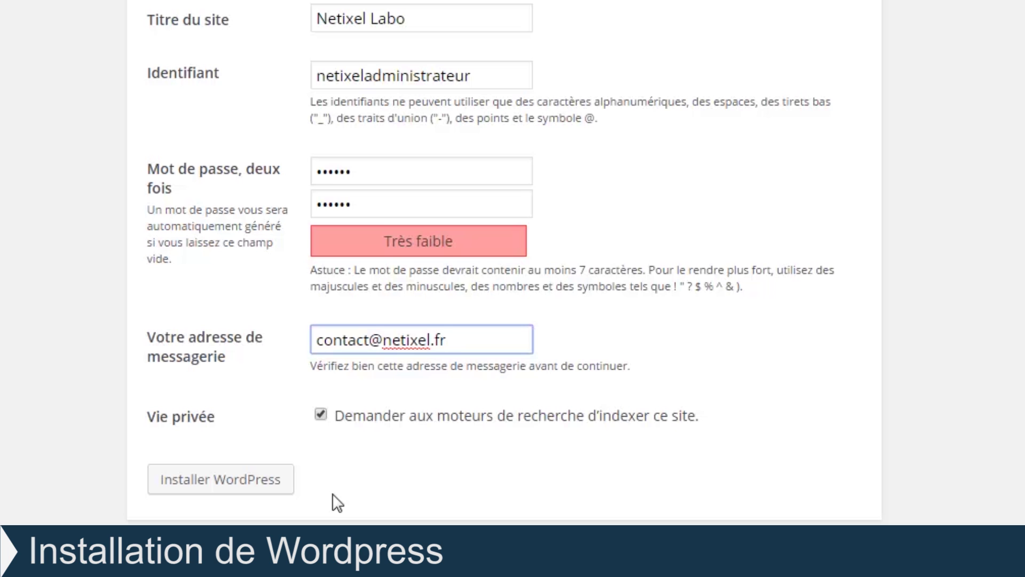
{"action": "left_click", "coordinate": [275, 481]}
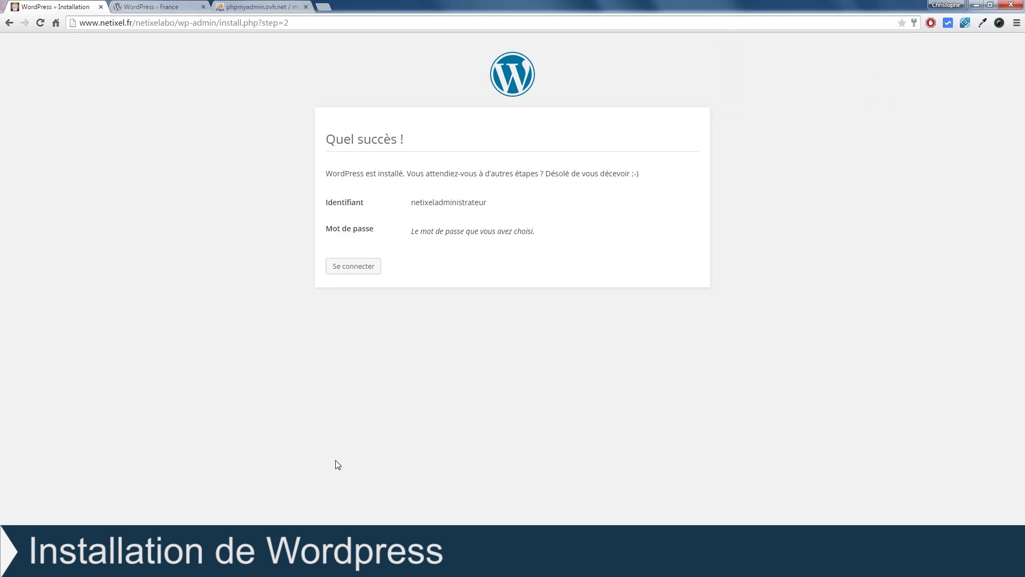
Step: Go from the success page to the Netixel Labo login page and open the site homepage
{"action": "left_click", "coordinate": [351, 267]}
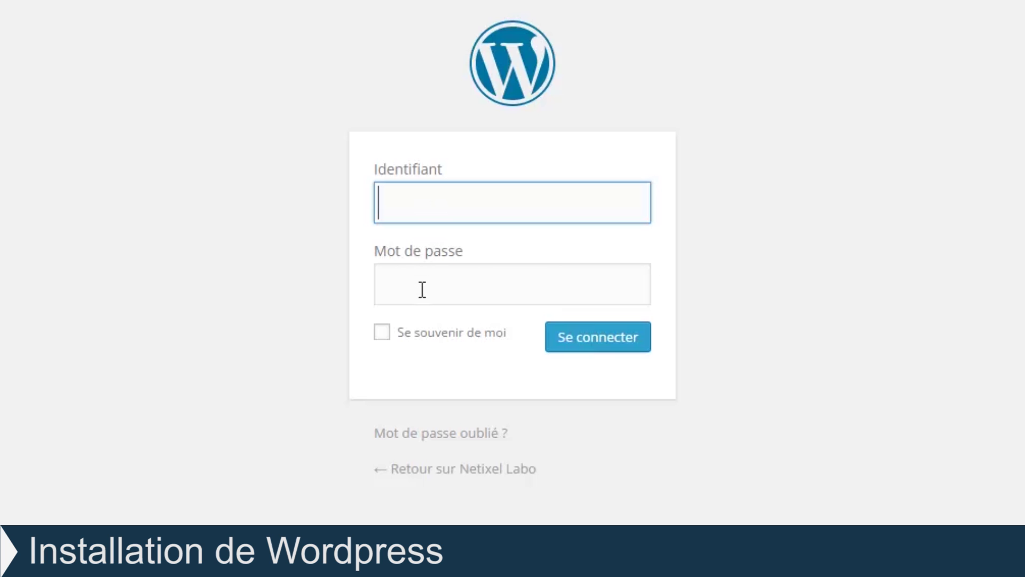
{"action": "left_click", "coordinate": [432, 472]}
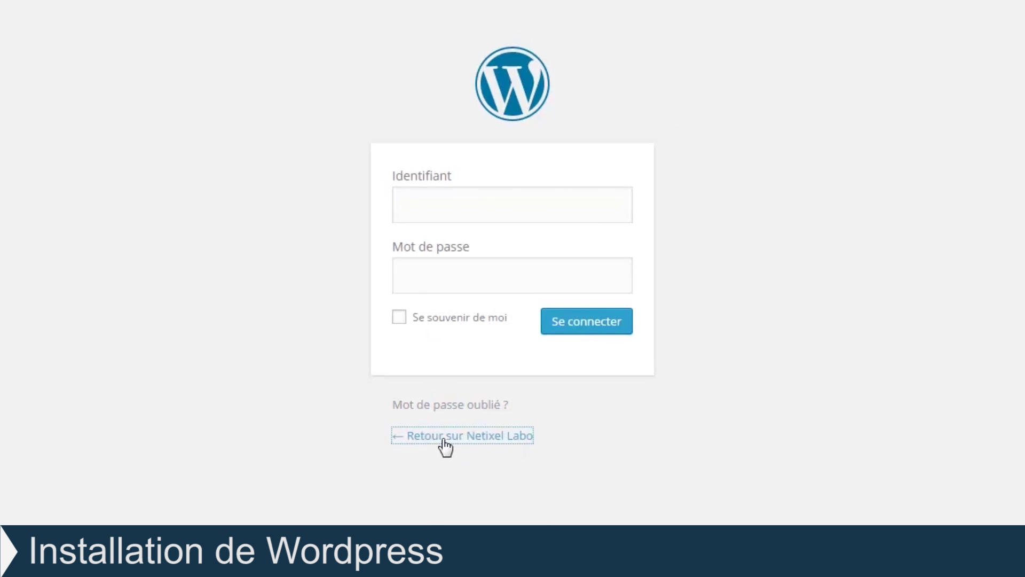
Step: Check the Netixel Labo homepage tab, then return to the login form's username field
{"action": "left_click", "coordinate": [160, 9]}
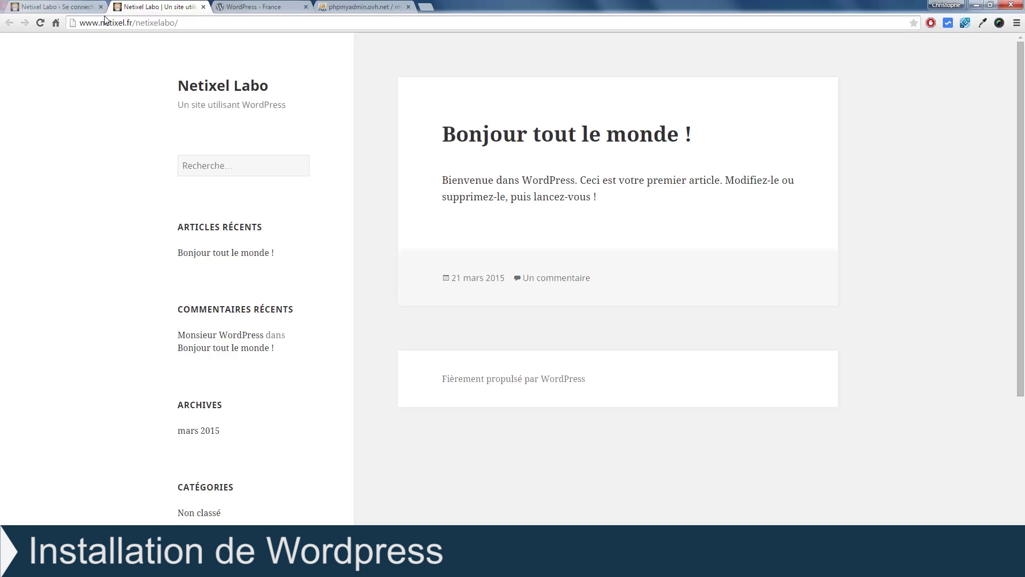
{"action": "left_click", "coordinate": [75, 7]}
{"action": "left_click", "coordinate": [465, 206]}
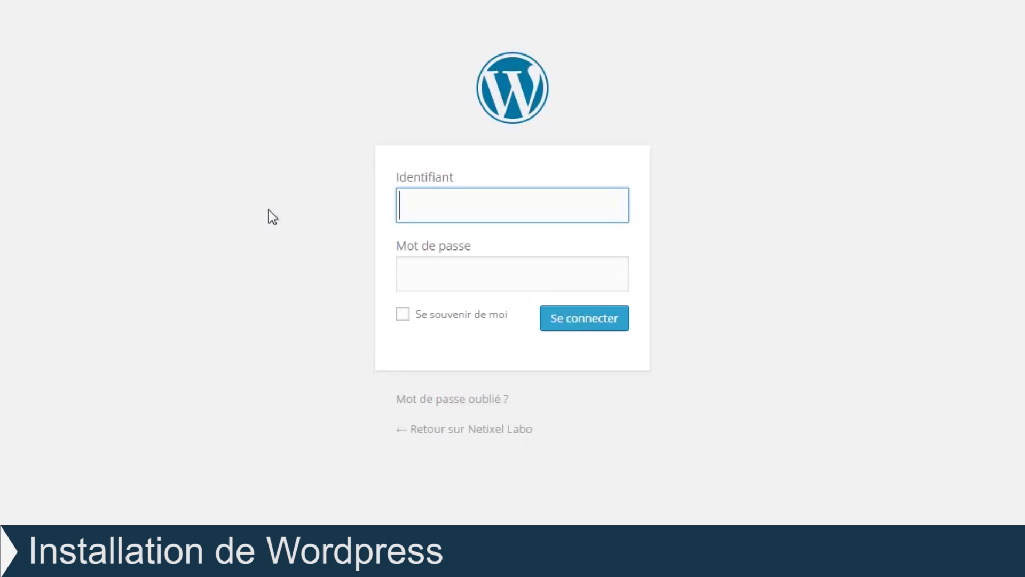
Step: Sign in with the administrator username and password to reach the Netixel Labo dashboard
{"action": "type", "text": "n"}
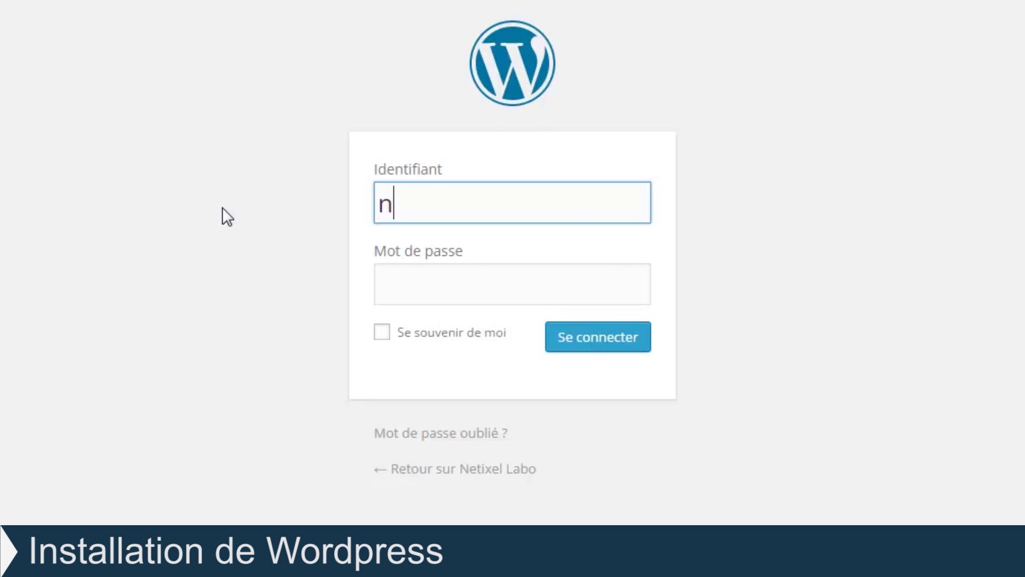
{"action": "type", "text": "etixeladmini"}
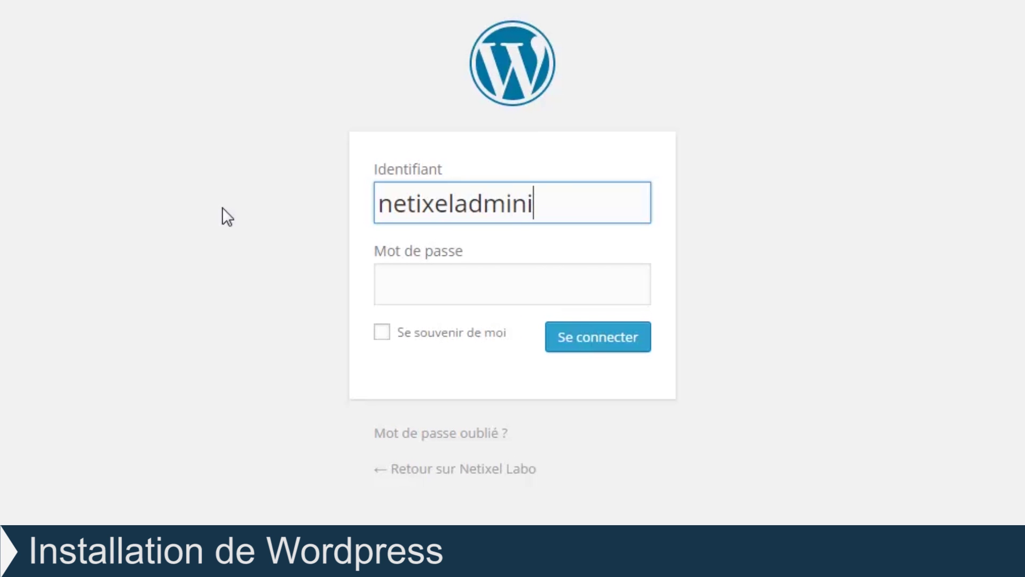
{"action": "type", "text": "strateur"}
{"action": "key", "text": "Tab"}
{"action": "type", "text": "******"}
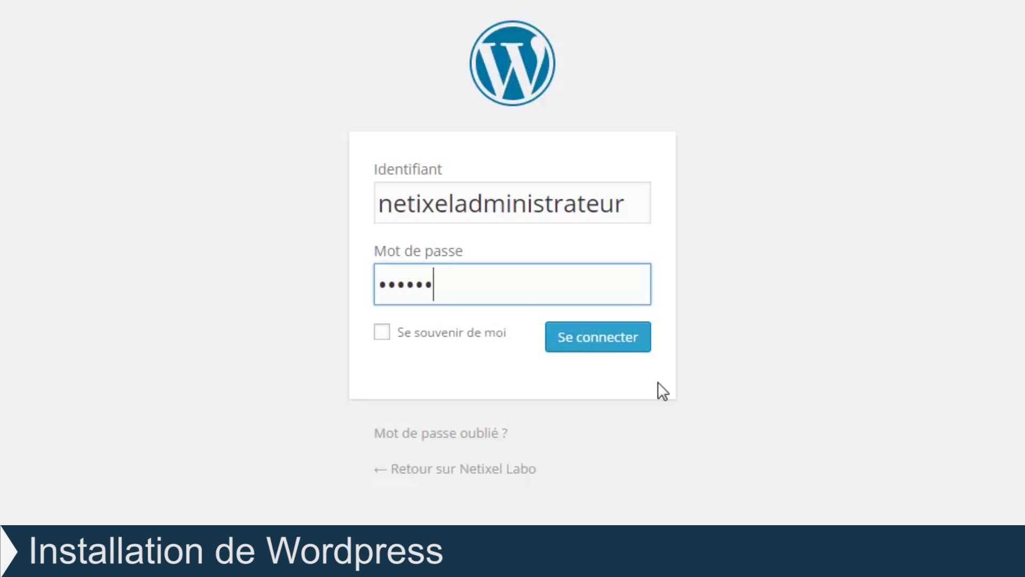
{"action": "left_click", "coordinate": [613, 346]}
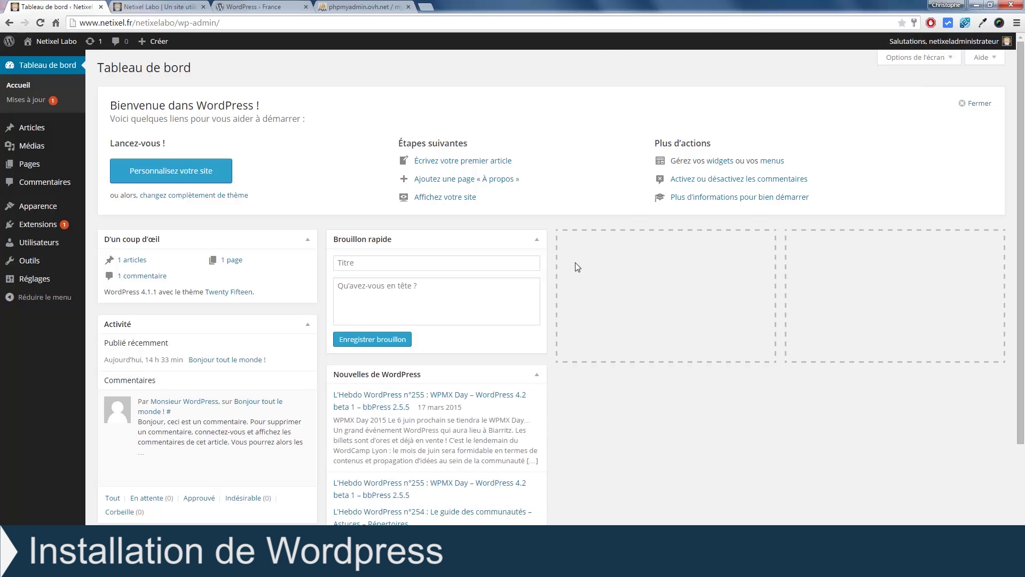